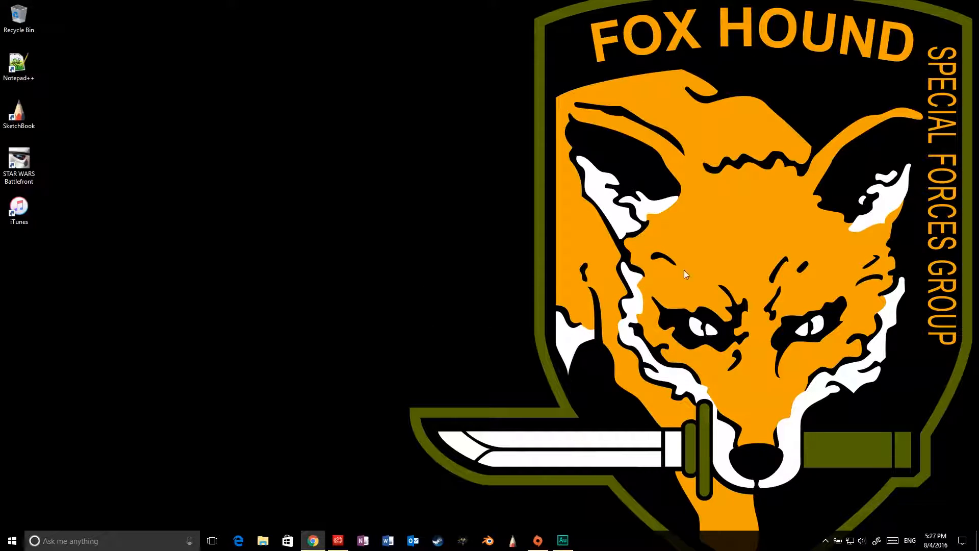
Open Sticky Notes from the Windows Ink Workspace, leave its overlay, and bring the notes overlay up again.
click(875, 540)
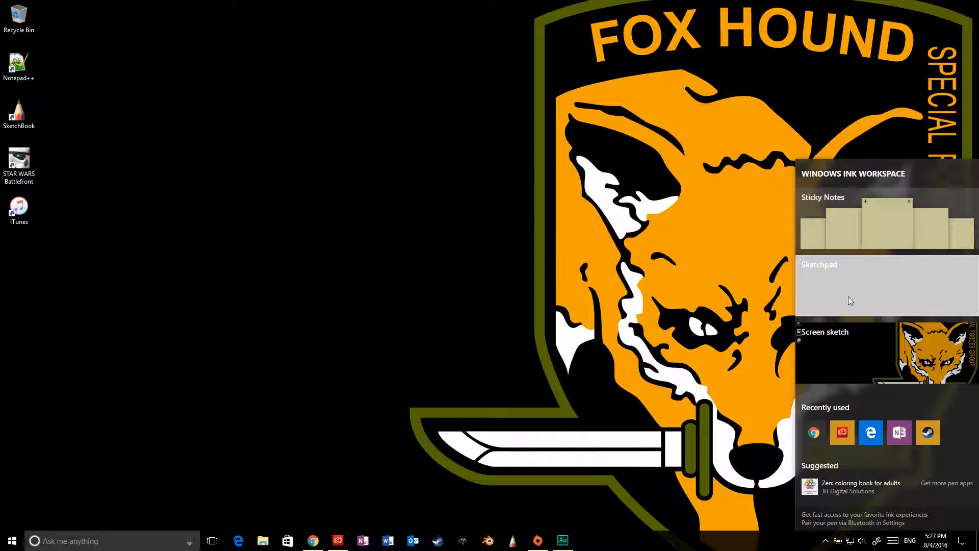
click(831, 225)
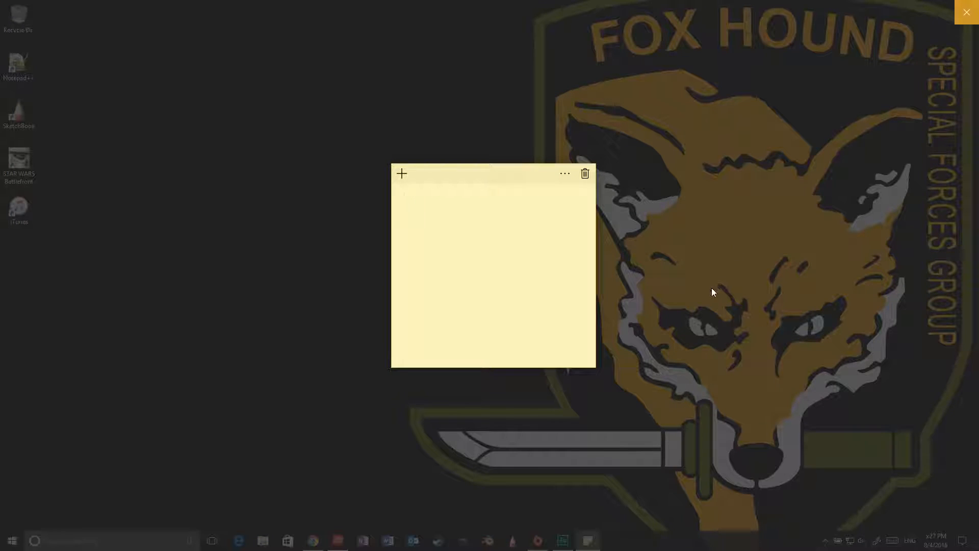
click(959, 23)
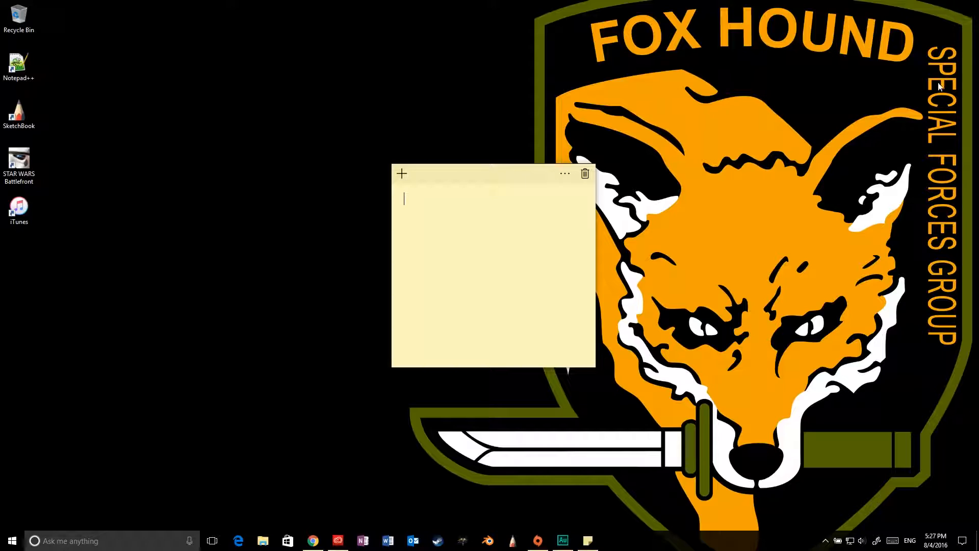
click(878, 542)
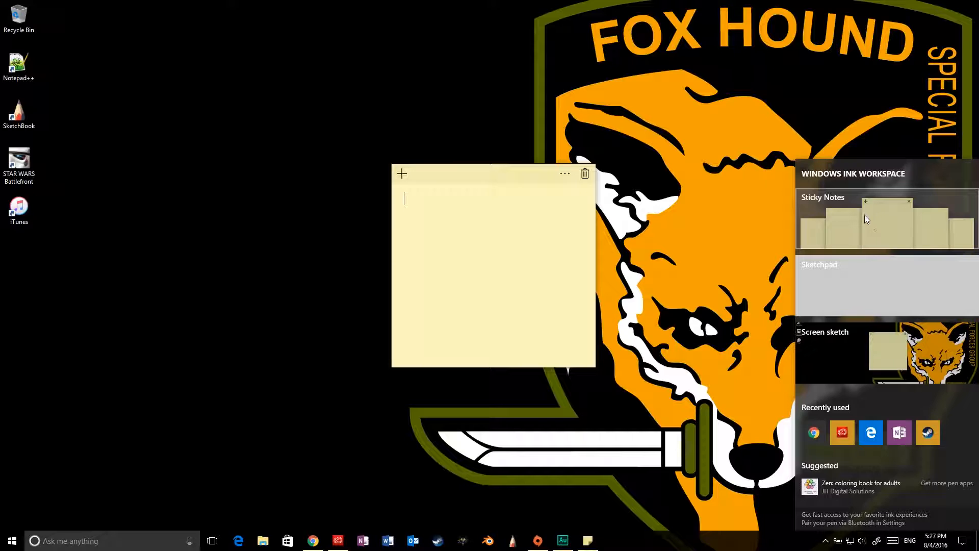
click(861, 220)
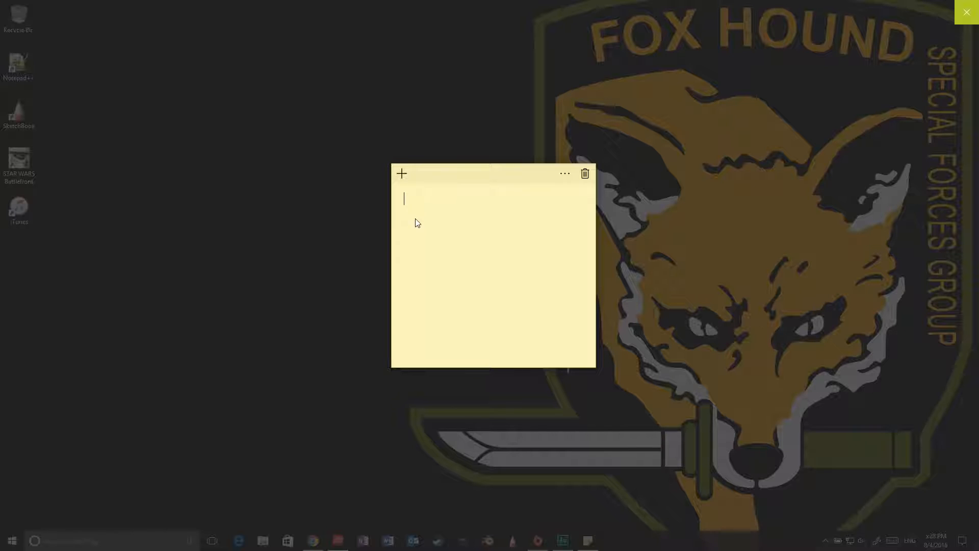
Handwrite "Buy milk" on the blank sticky note and draw a smiley face beneath the words.
mouse_move(416, 204)
mouse_down()
mouse_move(423, 247)
mouse_move(459, 220)
mouse_move(469, 246)
mouse_move(491, 228)
mouse_move(516, 236)
mouse_up()
drag(520, 238, 523, 241)
drag(533, 206, 536, 248)
mouse_move(539, 229)
mouse_down()
mouse_move(555, 243)
mouse_move(540, 227)
mouse_move(531, 249)
mouse_up()
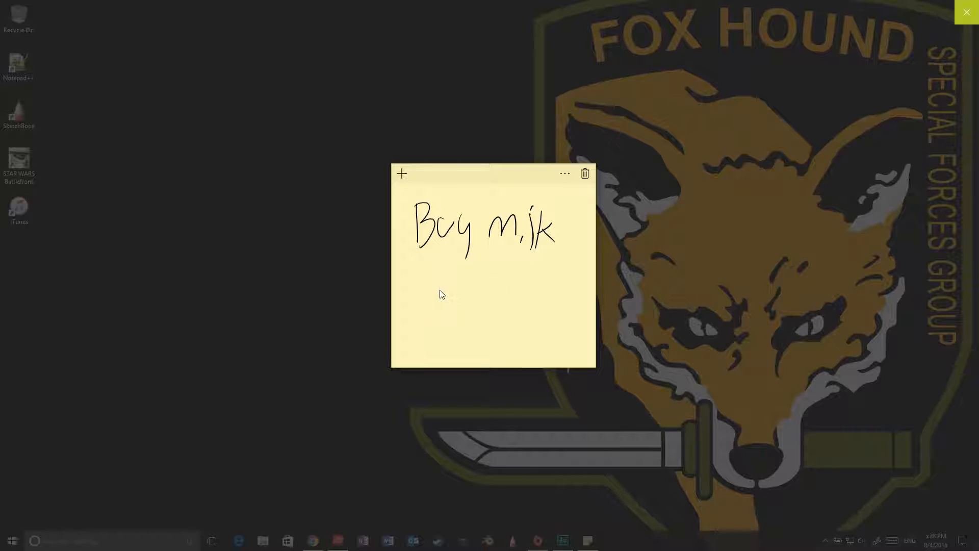
mouse_move(459, 284)
mouse_down()
mouse_move(459, 295)
mouse_move(479, 295)
mouse_move(481, 313)
mouse_move(453, 329)
mouse_move(461, 276)
mouse_up()
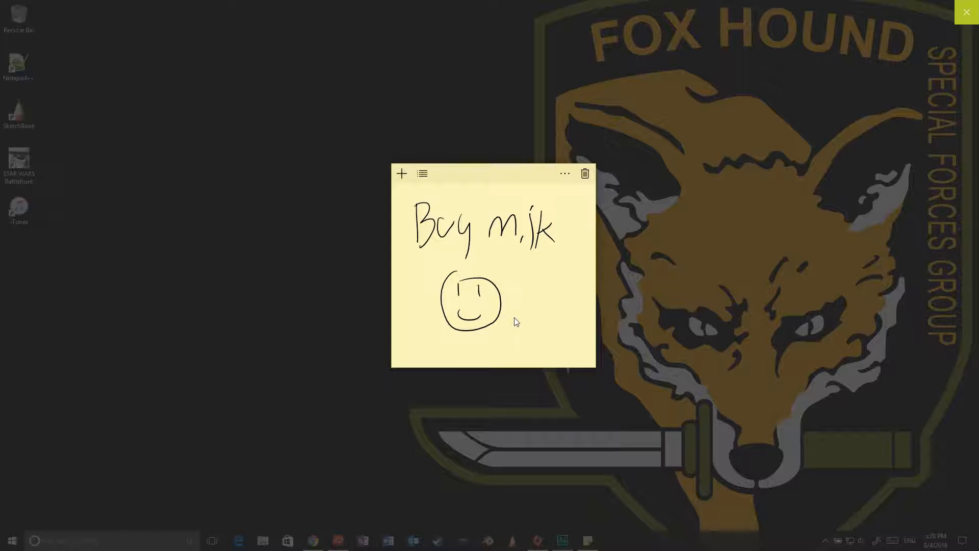
Add a second sticky note, handwrite "Moar milk" on it, then circle and underline the words.
click(402, 175)
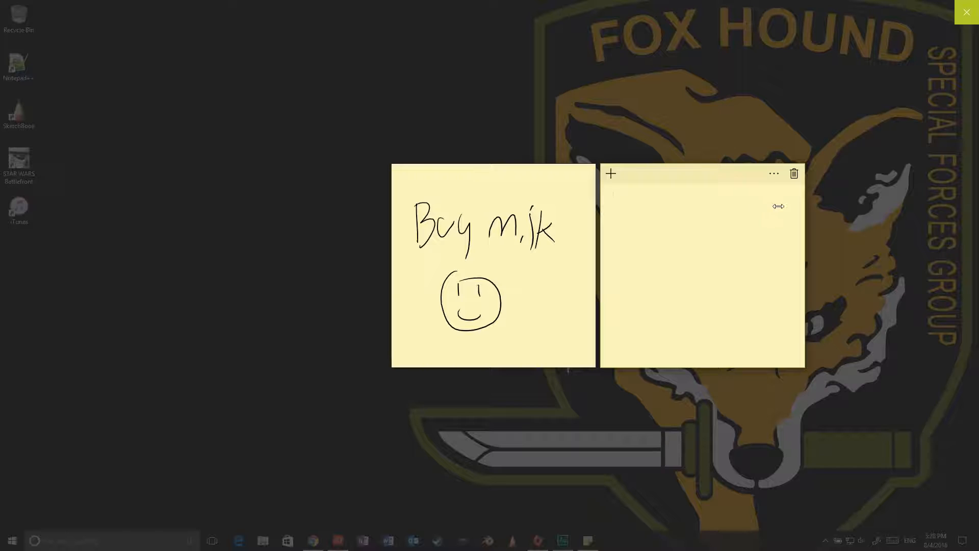
mouse_move(618, 239)
mouse_down()
mouse_move(634, 215)
mouse_move(643, 232)
mouse_move(660, 218)
mouse_move(687, 231)
mouse_move(702, 214)
mouse_move(713, 231)
mouse_up()
mouse_move(628, 264)
mouse_down()
mouse_move(703, 265)
mouse_move(693, 257)
mouse_move(713, 251)
mouse_up()
drag(710, 202, 642, 206)
drag(609, 300, 716, 294)
drag(635, 313, 697, 306)
drag(655, 316, 712, 310)
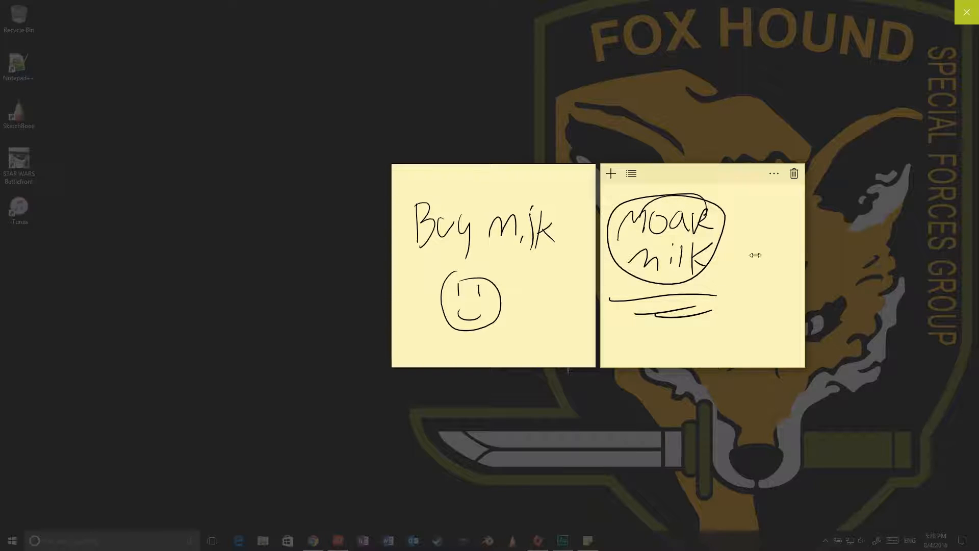
Leave the notes overlay and move the "Moar milk" and "Buy milk" notes apart on the desktop.
click(965, 14)
drag(700, 165, 779, 75)
click(543, 187)
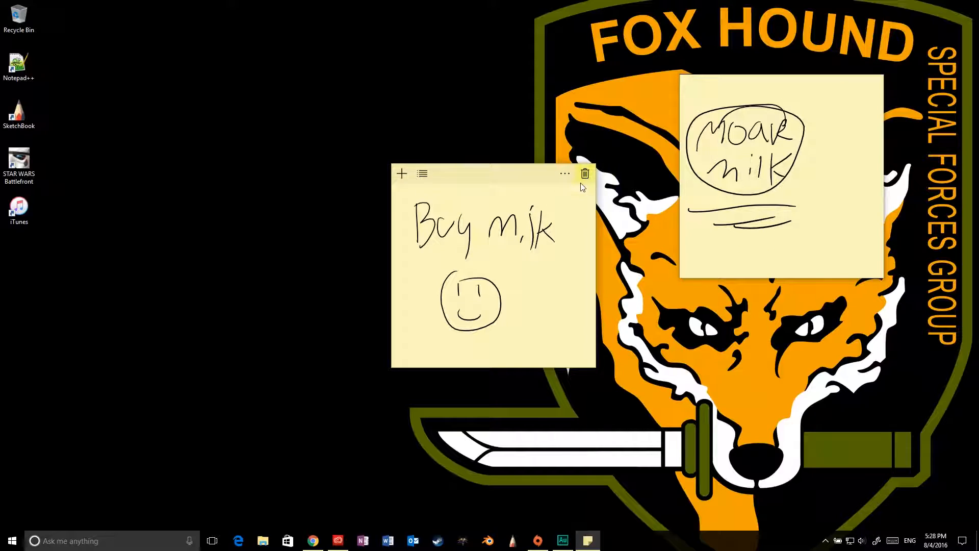
drag(519, 182, 406, 141)
Add scribbles and a crying sad face to the "Moar milk" note, then delete that note.
click(729, 188)
mouse_move(811, 153)
mouse_down()
mouse_move(822, 174)
mouse_move(846, 184)
mouse_move(859, 217)
mouse_up()
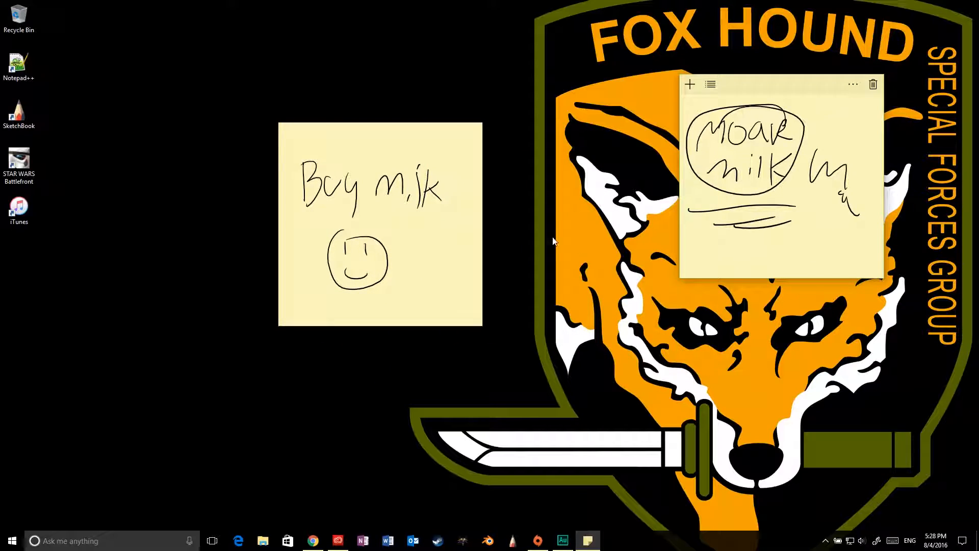
mouse_move(807, 234)
mouse_down()
mouse_move(828, 234)
mouse_move(822, 259)
mouse_up()
mouse_move(804, 209)
mouse_down()
mouse_move(785, 252)
mouse_move(812, 213)
mouse_up()
drag(831, 250, 837, 259)
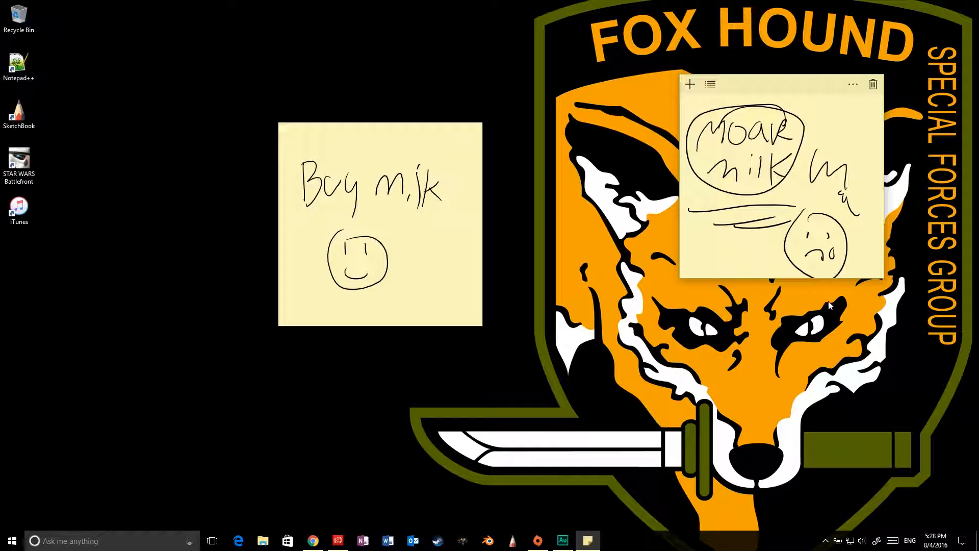
mouse_move(826, 213)
mouse_down()
mouse_move(812, 219)
mouse_move(822, 212)
mouse_up()
drag(807, 246, 824, 252)
click(873, 84)
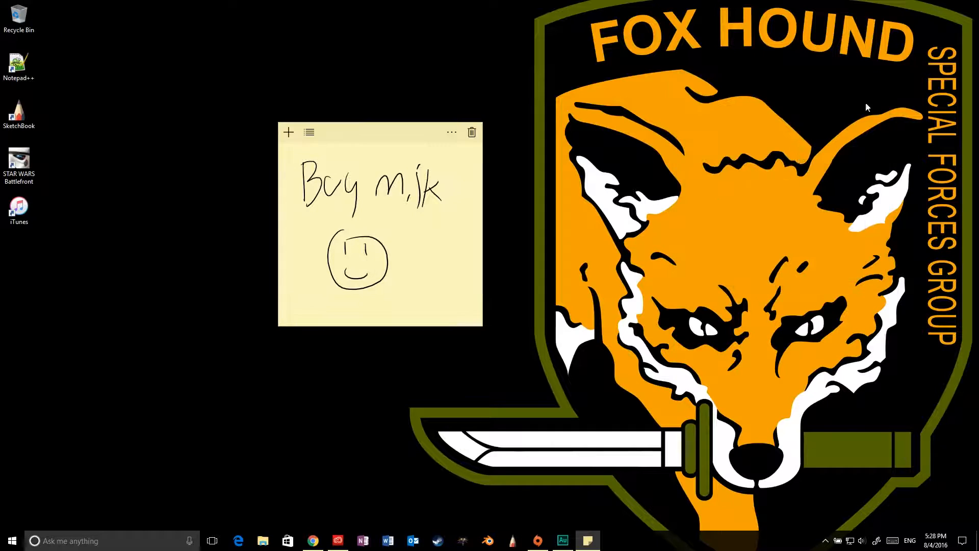
Try green and purple as the "Buy milk" note's colour, then set it to white.
click(451, 132)
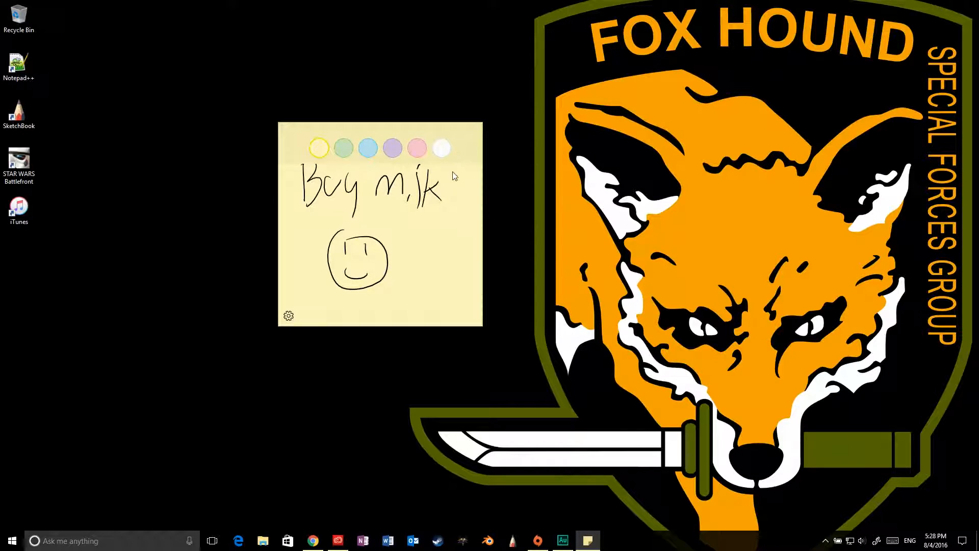
click(343, 148)
click(393, 148)
click(442, 148)
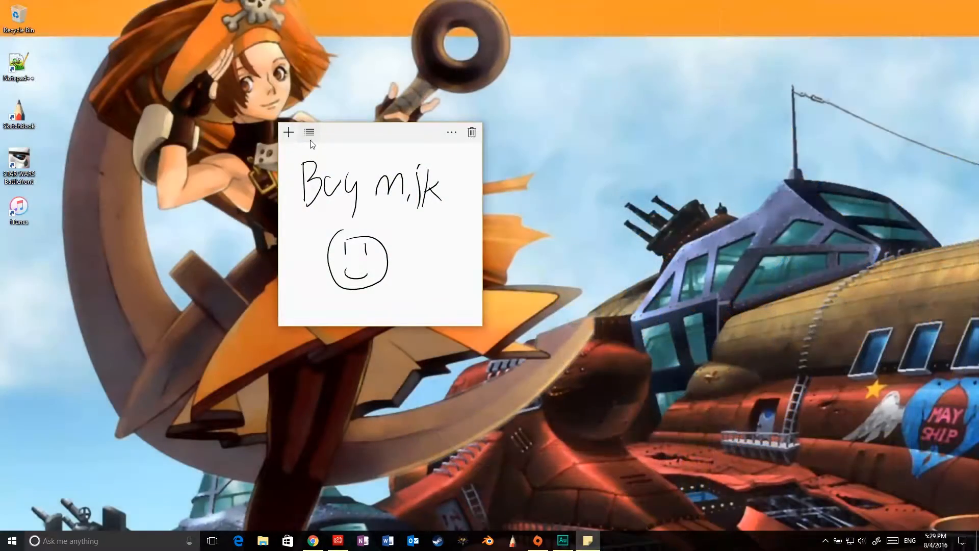
Create another blank note beside "Buy milk", then delete both notes.
click(310, 136)
click(309, 134)
click(288, 132)
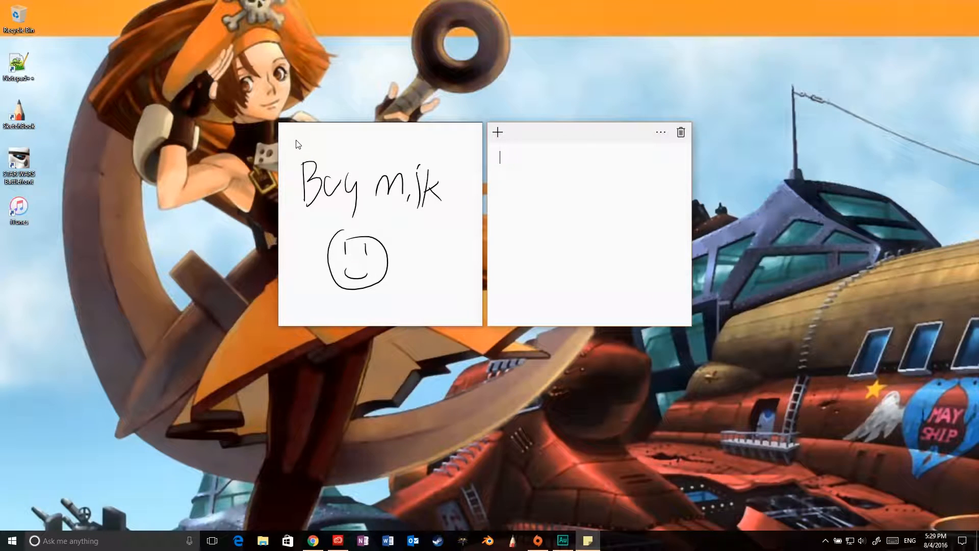
click(680, 132)
click(473, 132)
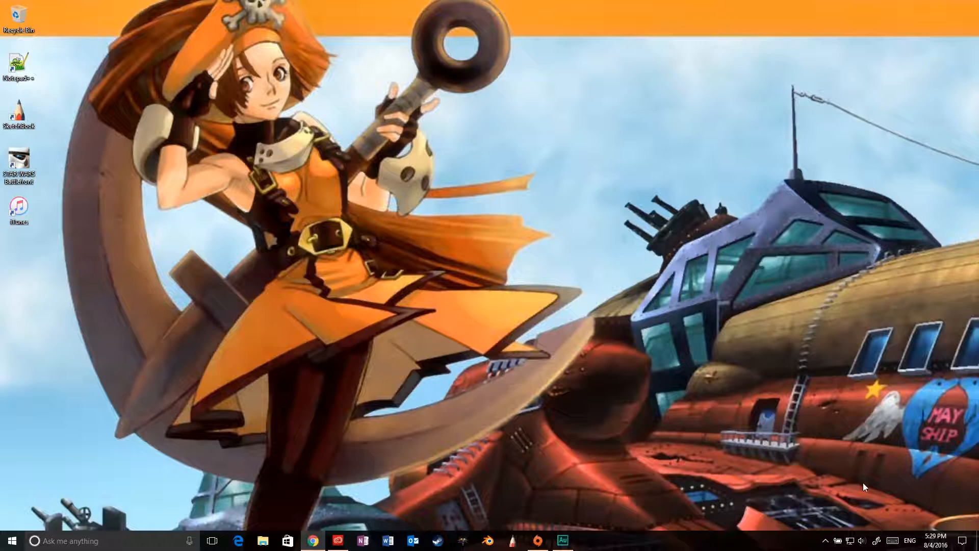
Open Sketchpad from the Windows Ink Workspace and sketch a face with one eye, nose and smiling mouth using the black ballpoint pen.
click(876, 540)
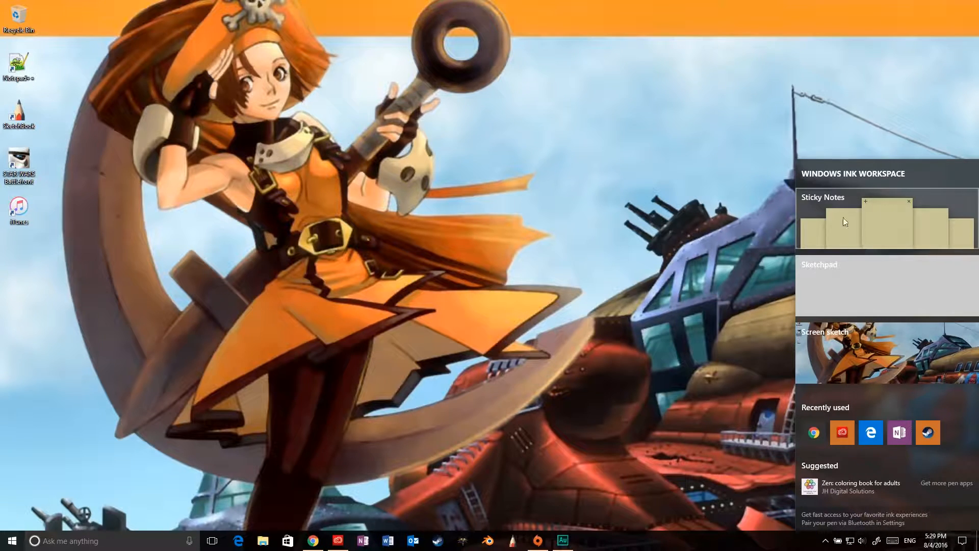
click(848, 296)
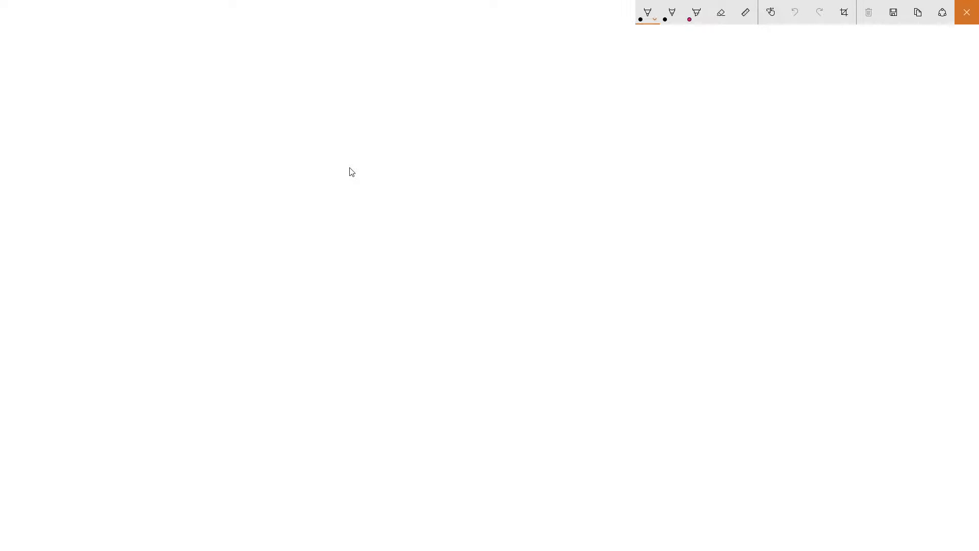
mouse_move(356, 178)
mouse_down()
mouse_move(362, 232)
mouse_move(400, 291)
mouse_move(378, 272)
mouse_move(436, 315)
mouse_move(387, 285)
mouse_move(407, 300)
mouse_move(483, 275)
mouse_move(511, 200)
mouse_move(506, 255)
mouse_up()
drag(512, 176, 491, 260)
mouse_move(354, 171)
mouse_down()
mouse_move(391, 124)
mouse_move(461, 116)
mouse_move(491, 133)
mouse_move(518, 190)
mouse_up()
mouse_move(441, 179)
mouse_down()
mouse_move(439, 250)
mouse_move(464, 181)
mouse_move(456, 190)
mouse_move(505, 181)
mouse_up()
mouse_move(459, 207)
mouse_down()
mouse_move(495, 206)
mouse_move(469, 208)
mouse_move(492, 190)
mouse_move(485, 205)
mouse_move(465, 192)
mouse_move(469, 204)
mouse_up()
mouse_move(480, 199)
mouse_down()
mouse_move(474, 168)
mouse_move(489, 169)
mouse_move(448, 162)
mouse_move(498, 149)
mouse_up()
mouse_move(420, 264)
mouse_down()
mouse_move(459, 261)
mouse_move(436, 283)
mouse_up()
drag(476, 222, 493, 219)
Draw chin-length hair around the face, with a long fringe covering one eye and strands down both sides.
mouse_move(453, 104)
mouse_down()
mouse_move(432, 179)
mouse_move(404, 225)
mouse_move(401, 179)
mouse_up()
drag(392, 139, 400, 240)
drag(375, 153, 386, 222)
mouse_move(373, 122)
mouse_down()
mouse_move(358, 176)
mouse_move(365, 201)
mouse_up()
mouse_move(357, 141)
mouse_down()
mouse_move(357, 176)
mouse_move(365, 198)
mouse_move(352, 214)
mouse_up()
drag(365, 107, 340, 194)
drag(471, 80, 497, 83)
mouse_move(485, 89)
mouse_down()
mouse_move(507, 119)
mouse_move(524, 203)
mouse_move(502, 201)
mouse_move(499, 296)
mouse_up()
drag(502, 199, 483, 311)
drag(486, 291, 497, 326)
mouse_move(498, 325)
mouse_down()
mouse_move(512, 250)
mouse_move(508, 297)
mouse_up()
drag(493, 136, 502, 169)
drag(494, 136, 513, 191)
drag(509, 214, 514, 224)
drag(365, 204, 381, 271)
drag(380, 228, 401, 319)
drag(387, 300, 393, 327)
drag(349, 255, 389, 319)
mouse_move(346, 197)
mouse_down()
mouse_move(367, 286)
mouse_move(361, 260)
mouse_up()
drag(353, 215, 389, 315)
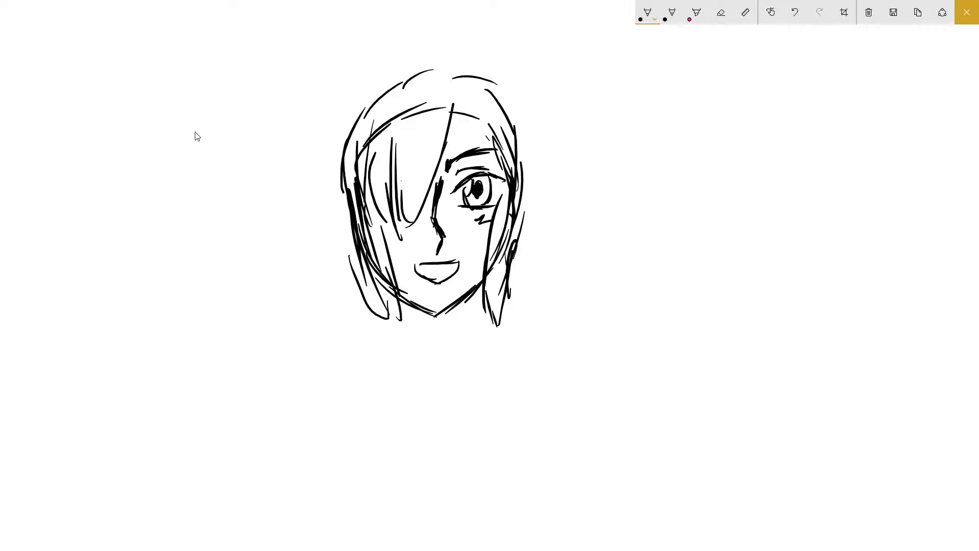
Draw a patch of parallel diagonal ballpoint lines in the empty area beside the face.
drag(149, 147, 212, 95)
mouse_move(148, 161)
mouse_down()
mouse_move(224, 100)
mouse_move(166, 167)
mouse_move(195, 147)
mouse_up()
drag(236, 114, 248, 106)
mouse_move(171, 190)
mouse_down()
mouse_move(250, 124)
mouse_move(214, 174)
mouse_move(300, 107)
mouse_up()
drag(201, 202, 300, 121)
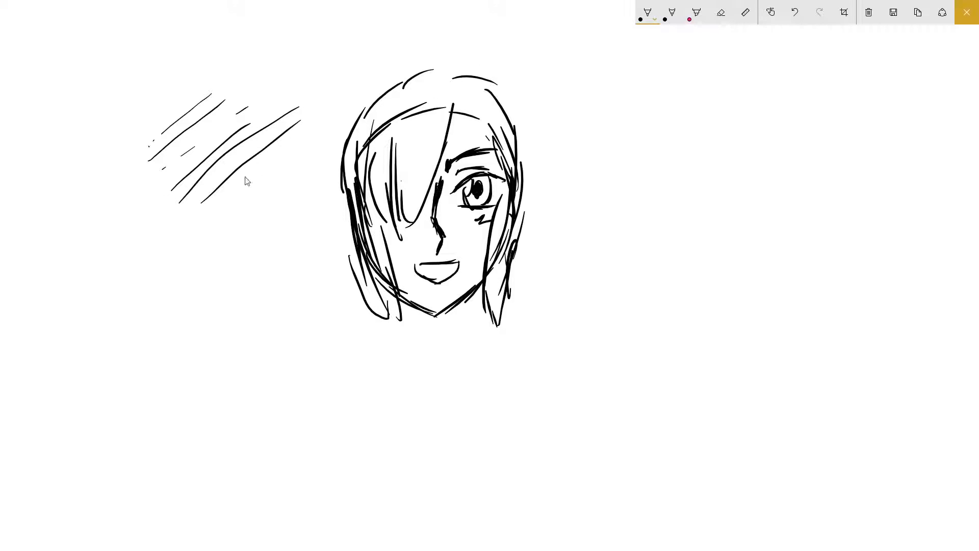
mouse_move(186, 242)
mouse_down()
mouse_move(261, 177)
mouse_move(257, 197)
mouse_up()
drag(202, 255, 245, 207)
Draw several zigzag squiggles, a short vertical line and a long wavy stroke of varying thickness below the diagonal lines.
drag(118, 199, 179, 288)
mouse_move(144, 191)
mouse_down()
mouse_move(163, 209)
mouse_move(174, 242)
mouse_move(230, 284)
mouse_up()
drag(96, 253, 134, 301)
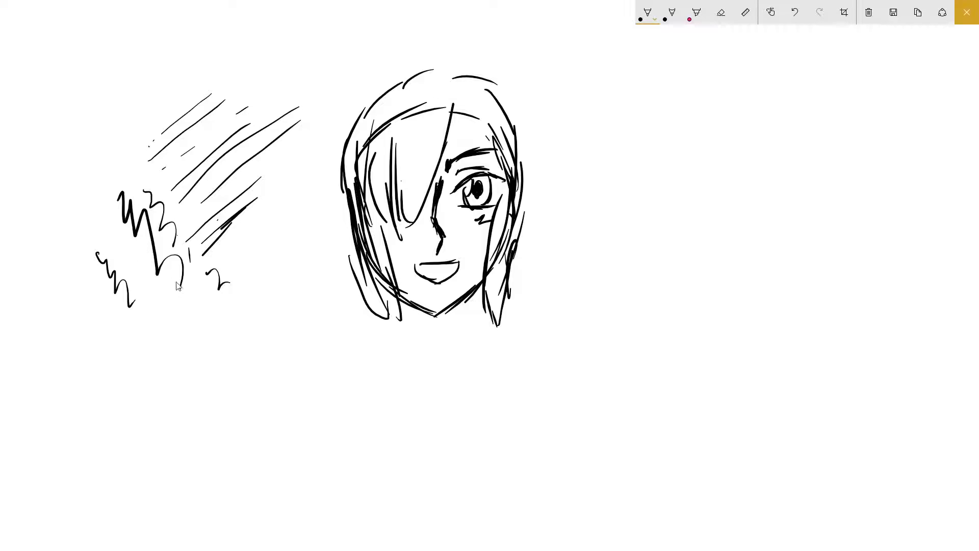
drag(174, 302, 181, 383)
mouse_move(196, 311)
mouse_down()
mouse_move(243, 309)
mouse_move(225, 365)
mouse_move(276, 388)
mouse_move(243, 452)
mouse_move(325, 518)
mouse_up()
Draw a small dense cross-hatched patch above the zigzag squiggles with the ballpoint pen.
mouse_move(123, 92)
mouse_down()
mouse_move(100, 139)
mouse_move(104, 179)
mouse_up()
drag(134, 133, 110, 190)
drag(133, 153, 134, 193)
drag(141, 164, 140, 195)
drag(112, 153, 157, 172)
mouse_move(113, 159)
mouse_down()
mouse_move(161, 174)
mouse_move(109, 173)
mouse_move(156, 192)
mouse_up()
Switch to the black pencil and sketch a second face with jawline, one eye, nose and mouth on the other side of the first.
click(672, 12)
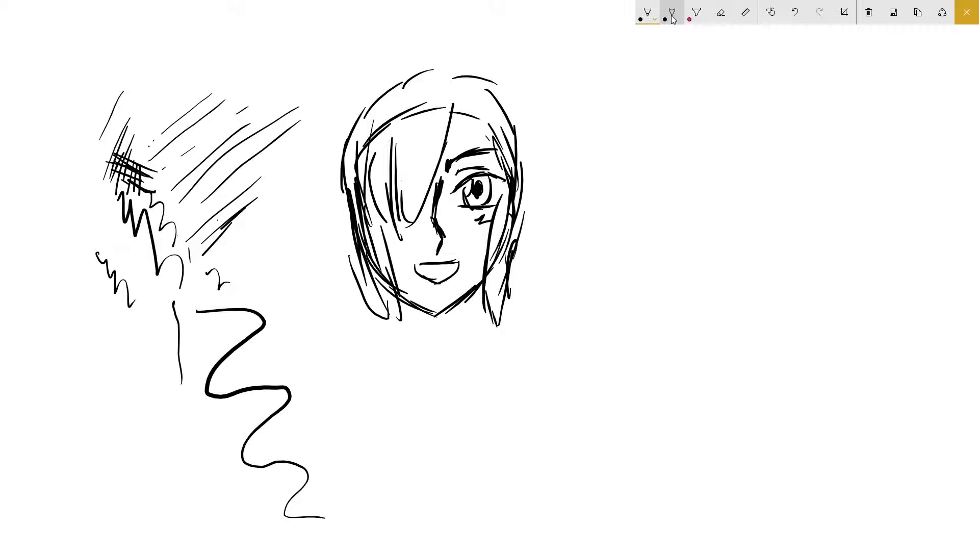
mouse_move(589, 172)
mouse_down()
mouse_move(591, 194)
mouse_move(587, 180)
mouse_move(600, 241)
mouse_move(615, 264)
mouse_move(653, 278)
mouse_move(604, 254)
mouse_move(679, 290)
mouse_move(729, 221)
mouse_up()
drag(733, 161, 700, 255)
mouse_move(728, 186)
mouse_down()
mouse_move(729, 210)
mouse_move(698, 264)
mouse_up()
mouse_move(677, 177)
mouse_down()
mouse_move(665, 205)
mouse_move(680, 231)
mouse_move(672, 246)
mouse_move(697, 170)
mouse_move(716, 162)
mouse_up()
mouse_move(687, 194)
mouse_down()
mouse_move(706, 171)
mouse_move(688, 200)
mouse_move(714, 194)
mouse_move(710, 176)
mouse_move(712, 196)
mouse_move(699, 182)
mouse_move(699, 197)
mouse_up()
mouse_move(654, 262)
mouse_down()
mouse_move(696, 255)
mouse_move(646, 264)
mouse_move(684, 273)
mouse_move(673, 269)
mouse_up()
drag(704, 204, 721, 201)
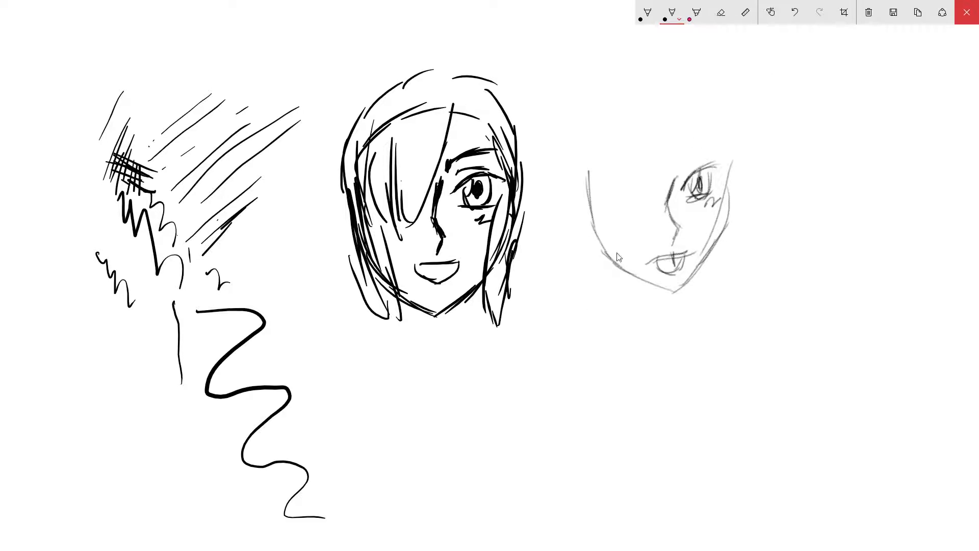
Add light-to-dark pencil shading swatches below the second face and a few hair strokes along its outer side.
mouse_move(543, 344)
mouse_down()
mouse_move(554, 327)
mouse_move(593, 324)
mouse_move(599, 334)
mouse_move(620, 315)
mouse_move(631, 335)
mouse_up()
drag(568, 154, 581, 189)
mouse_move(591, 172)
mouse_down()
mouse_move(606, 204)
mouse_move(647, 219)
mouse_up()
click(672, 13)
click(630, 337)
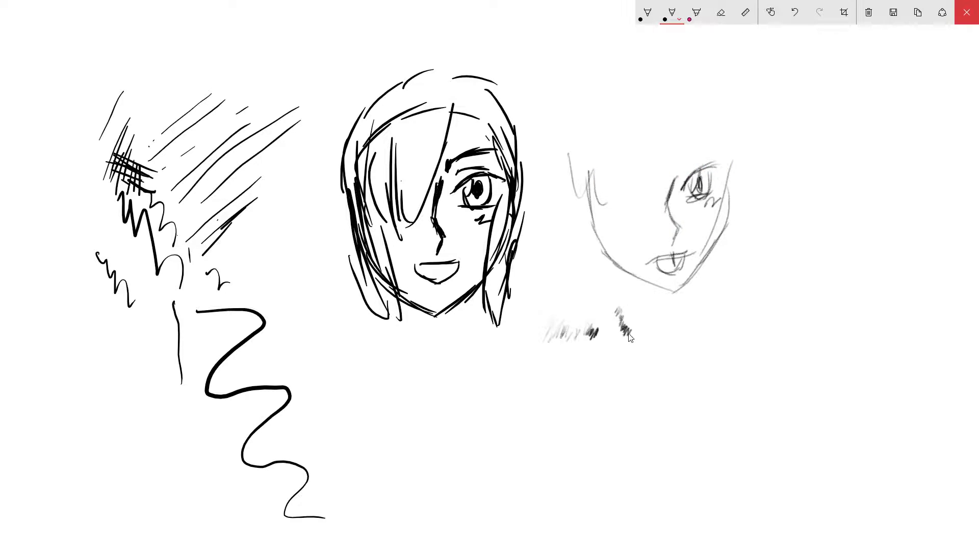
Shade with the pencil above the second face's forehead, along its cheek edge and beside the nose.
drag(600, 102, 607, 147)
drag(630, 117, 635, 149)
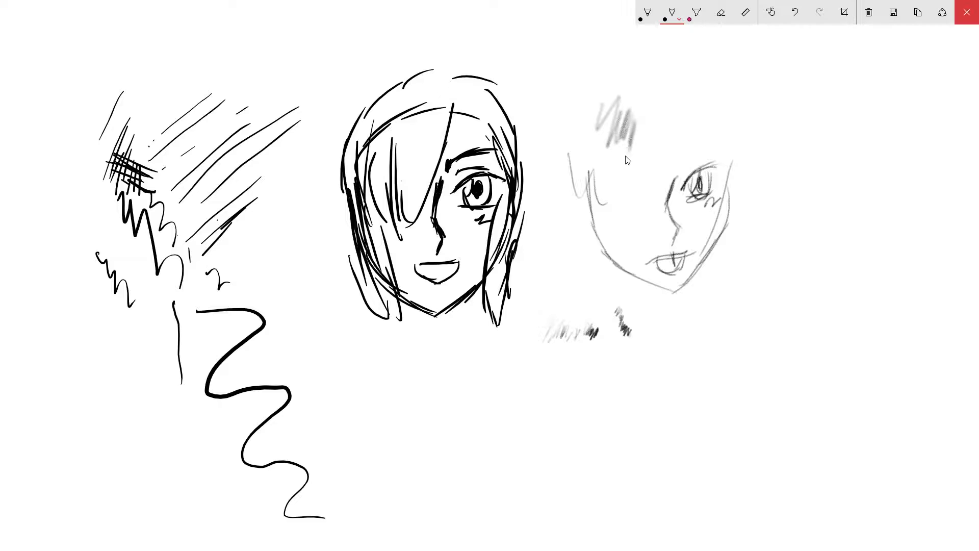
mouse_move(702, 207)
mouse_down()
mouse_move(716, 216)
mouse_move(716, 248)
mouse_move(696, 268)
mouse_up()
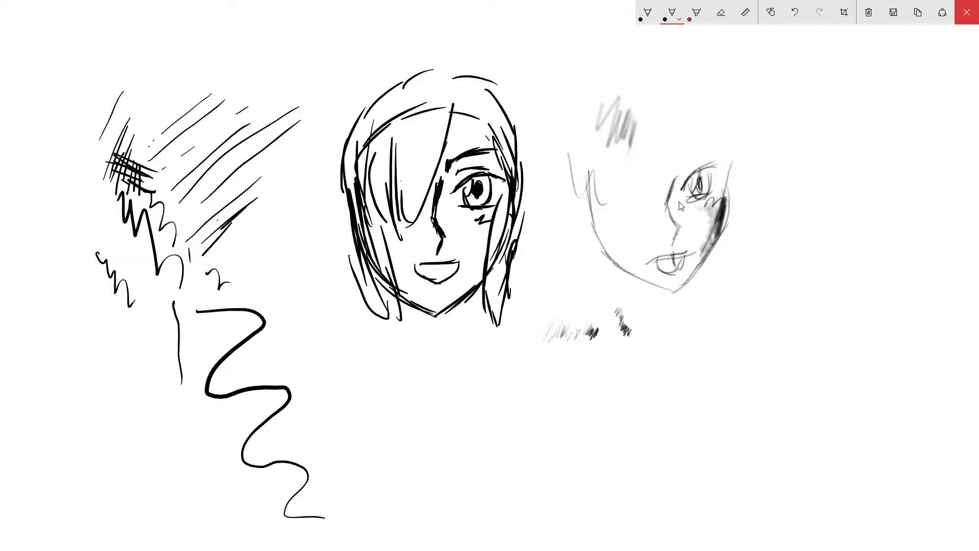
mouse_move(677, 215)
mouse_down()
mouse_move(684, 242)
mouse_move(673, 239)
mouse_move(683, 236)
mouse_move(673, 199)
mouse_up()
Check the pencil's colour and size options and slightly increase its stroke size.
click(672, 12)
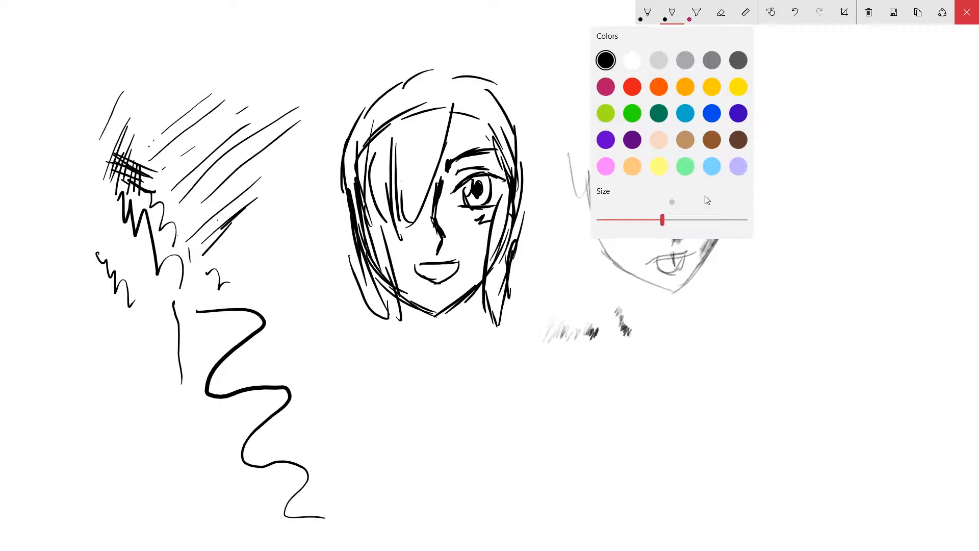
key(Escape)
click(672, 12)
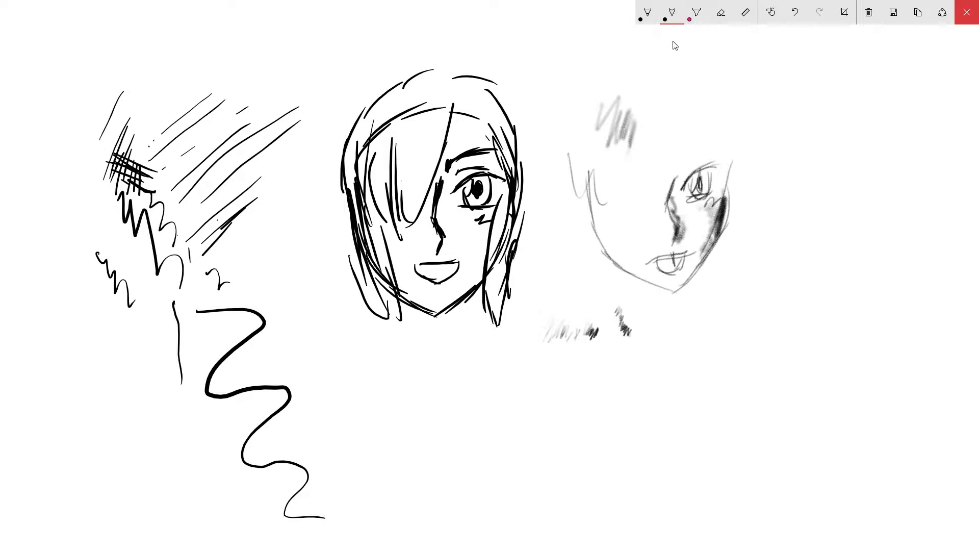
mouse_move(663, 220)
mouse_down()
mouse_move(689, 220)
mouse_move(632, 222)
mouse_move(679, 221)
mouse_up()
click(692, 228)
Select the pink highlighter, slightly increase its size, and colour the iris of the first face's eye.
click(699, 11)
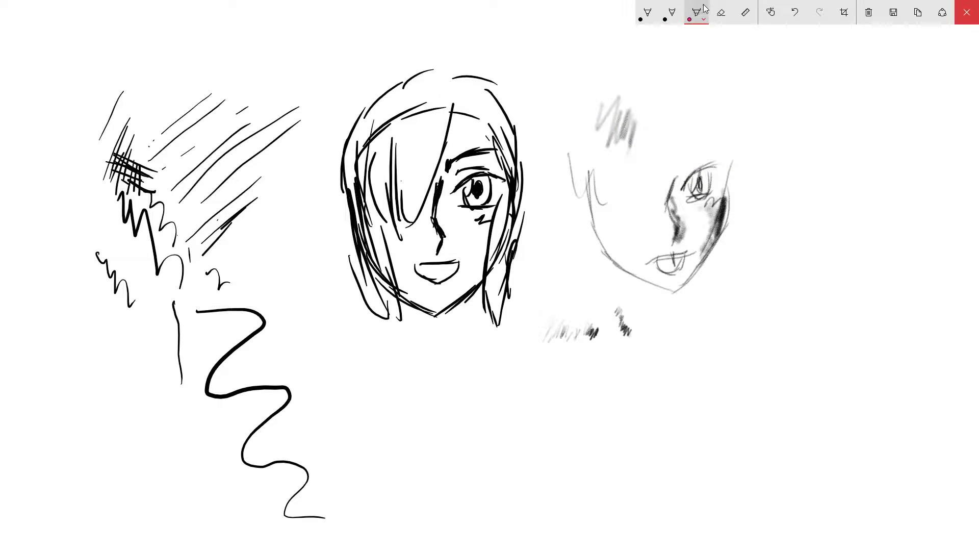
click(704, 8)
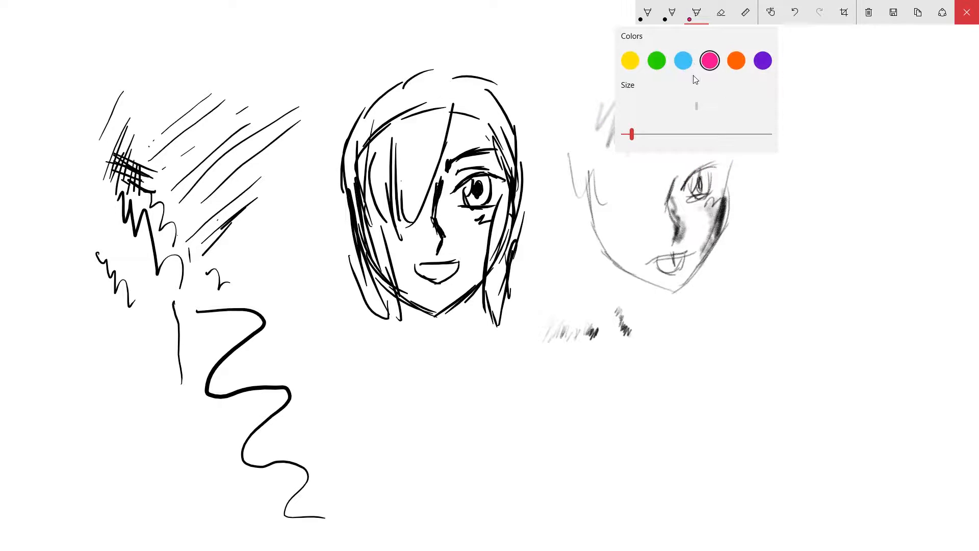
click(634, 132)
mouse_move(478, 201)
mouse_down()
mouse_move(488, 182)
mouse_move(485, 192)
mouse_move(476, 188)
mouse_up()
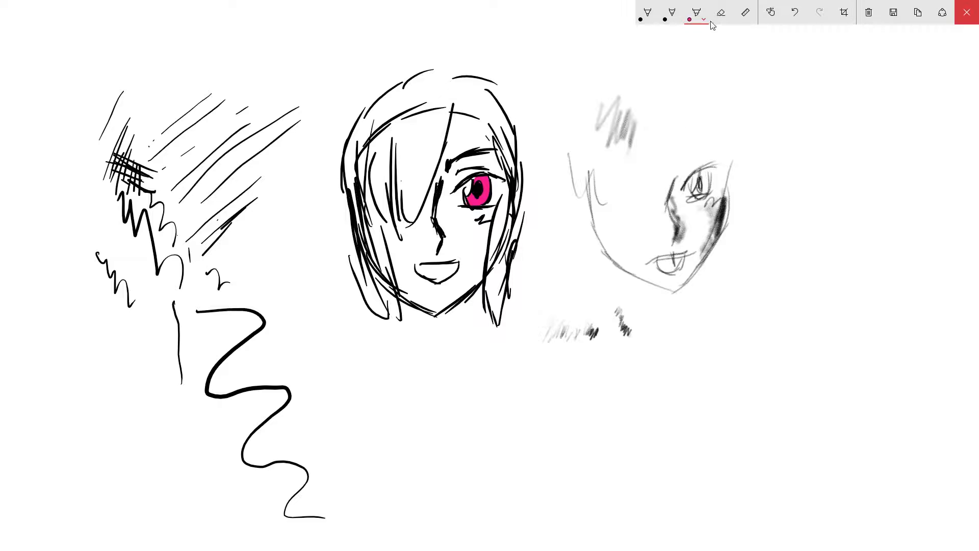
Make a short pink highlighter mark, switch the highlighter to light blue, and draw two short strokes above the second face.
click(696, 12)
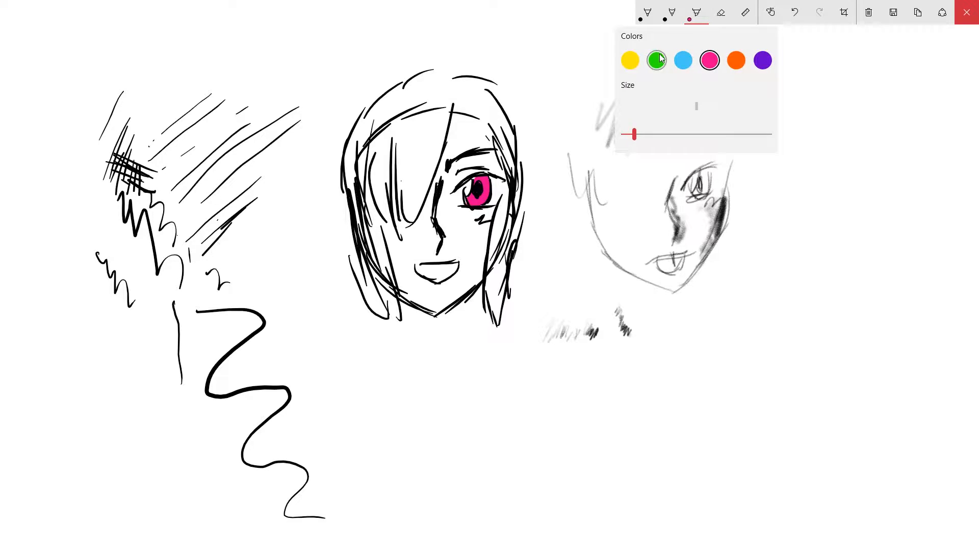
click(780, 43)
drag(766, 52, 755, 56)
click(701, 19)
click(684, 64)
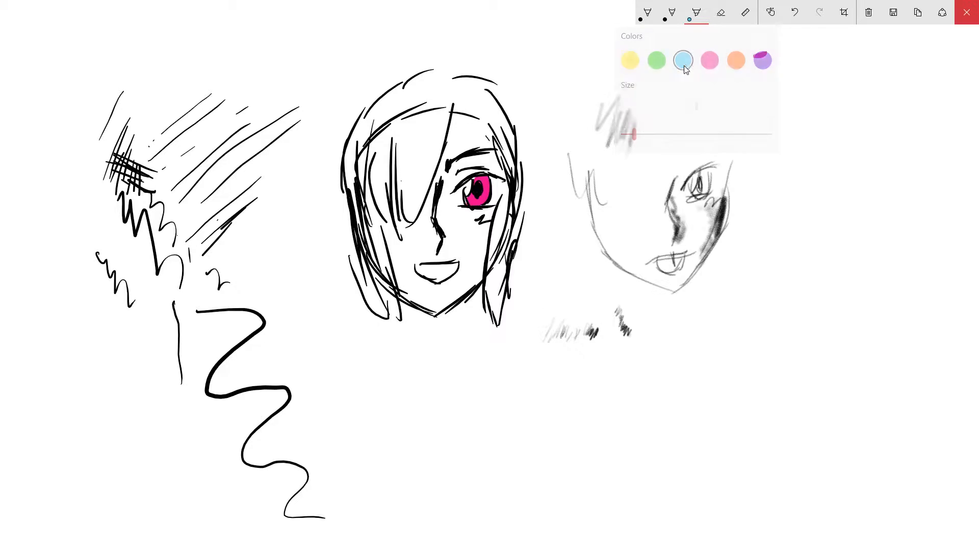
click(696, 14)
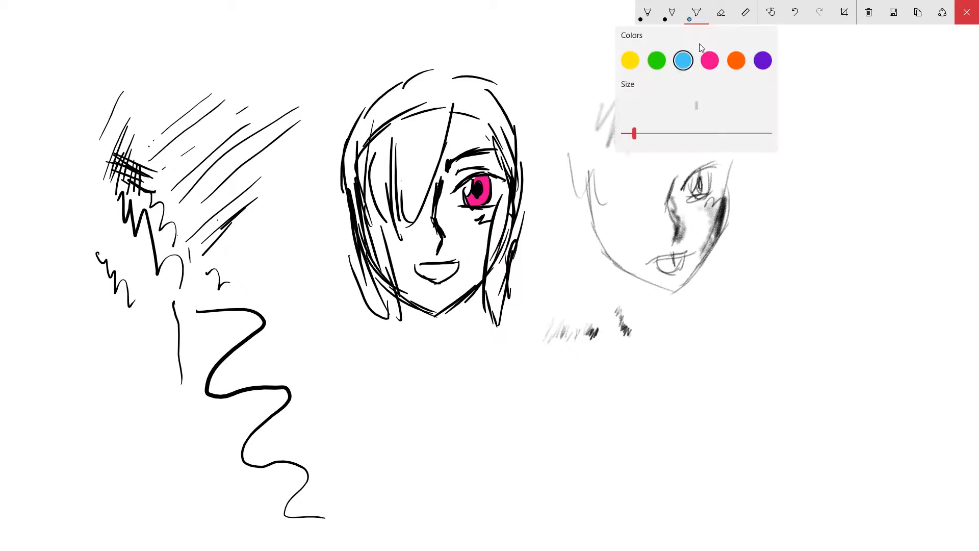
click(684, 69)
drag(680, 57, 677, 77)
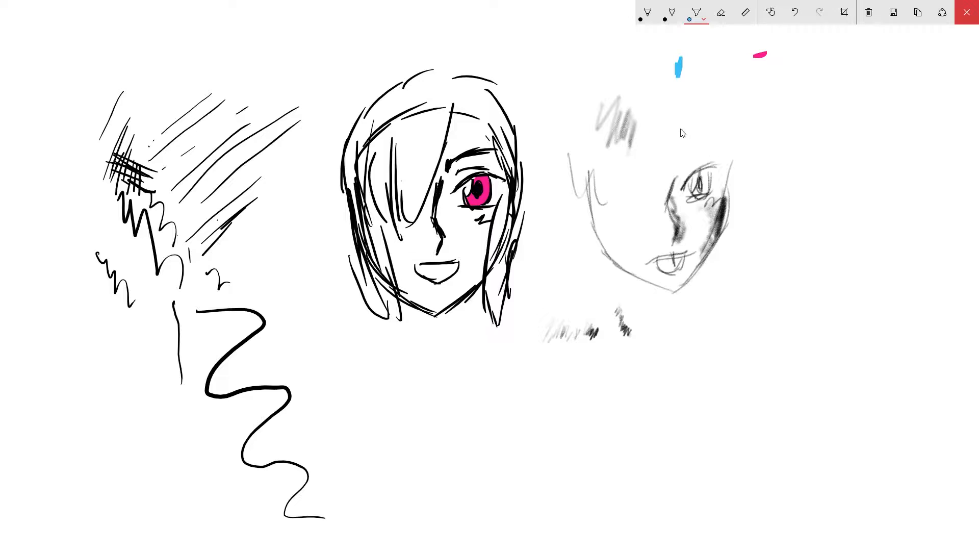
drag(704, 117, 684, 138)
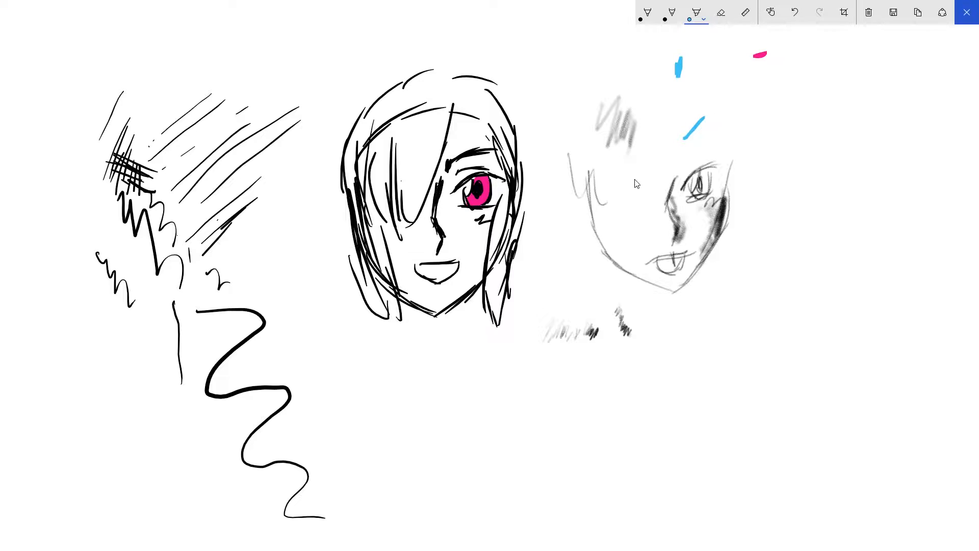
Erase the pencil shading swatches, the pink and blue highlighter marks, and the whole second face.
drag(561, 334, 547, 338)
mouse_move(604, 362)
mouse_down()
mouse_move(627, 348)
mouse_move(602, 326)
mouse_up()
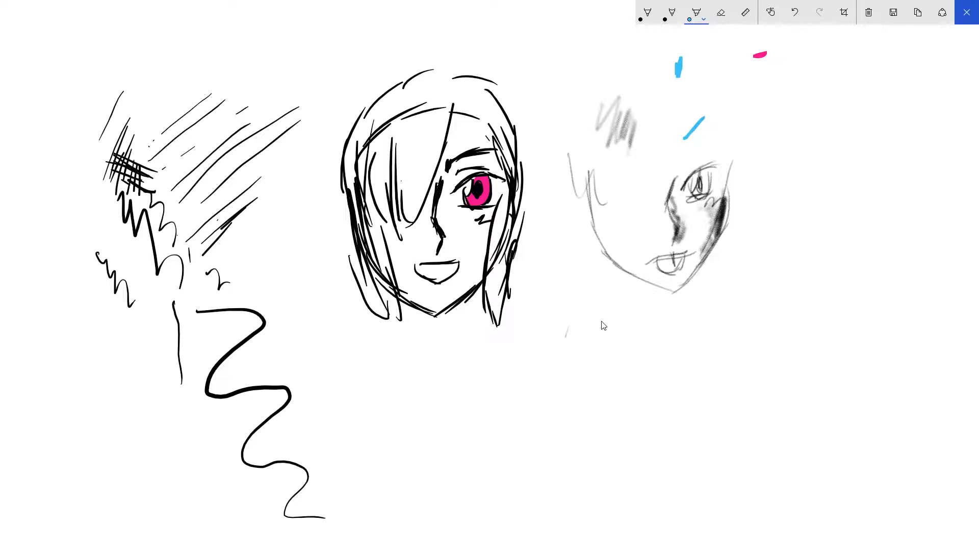
mouse_move(691, 113)
mouse_down()
mouse_move(680, 55)
mouse_move(647, 99)
mouse_move(681, 131)
mouse_up()
drag(788, 33, 753, 87)
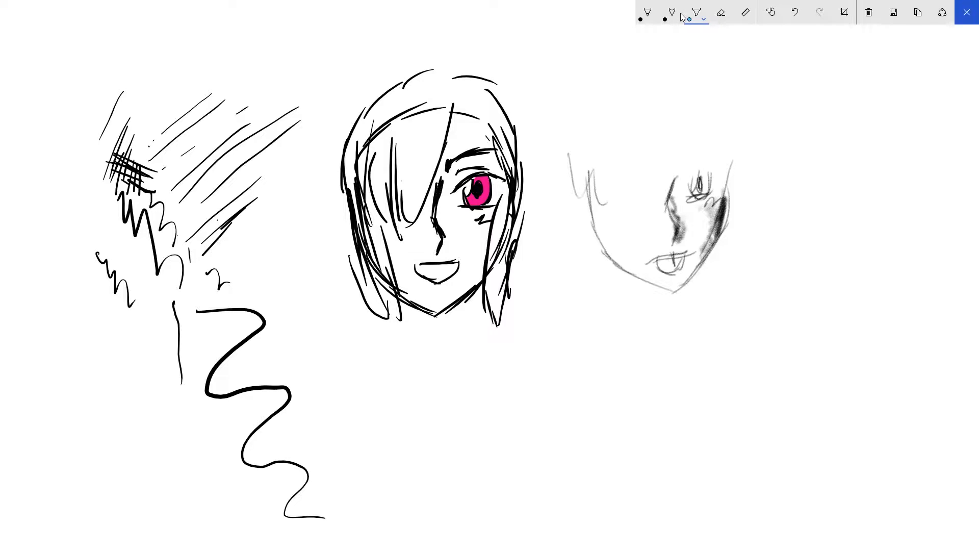
mouse_move(612, 204)
mouse_down()
mouse_move(647, 247)
mouse_move(673, 239)
mouse_move(707, 282)
mouse_move(665, 282)
mouse_move(585, 231)
mouse_up()
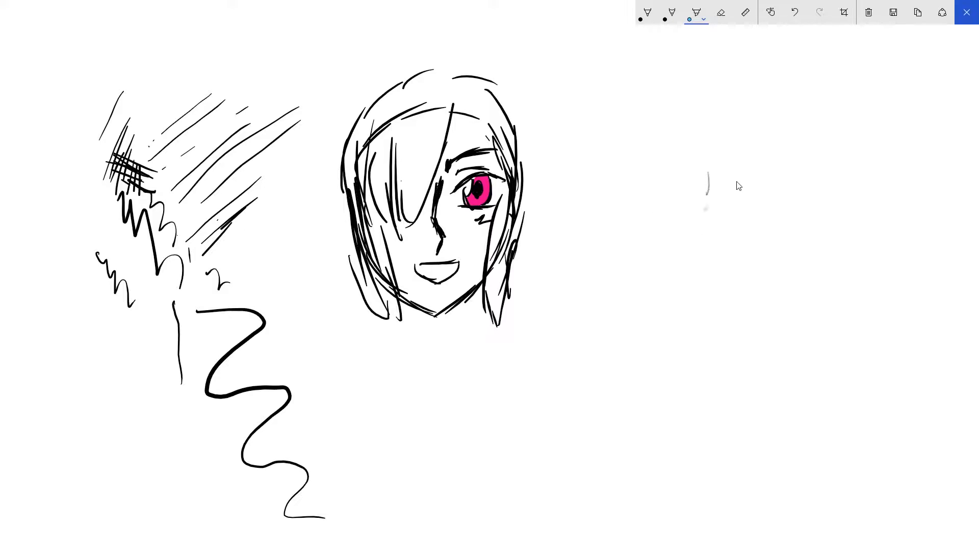
drag(673, 182, 707, 158)
Erase some of the ballpoint hatching and scribbles, plus the overlapping construction lines in the first face's forehead, hair and cheek.
mouse_move(175, 197)
mouse_down()
mouse_move(159, 122)
mouse_move(136, 148)
mouse_move(130, 102)
mouse_move(141, 186)
mouse_up()
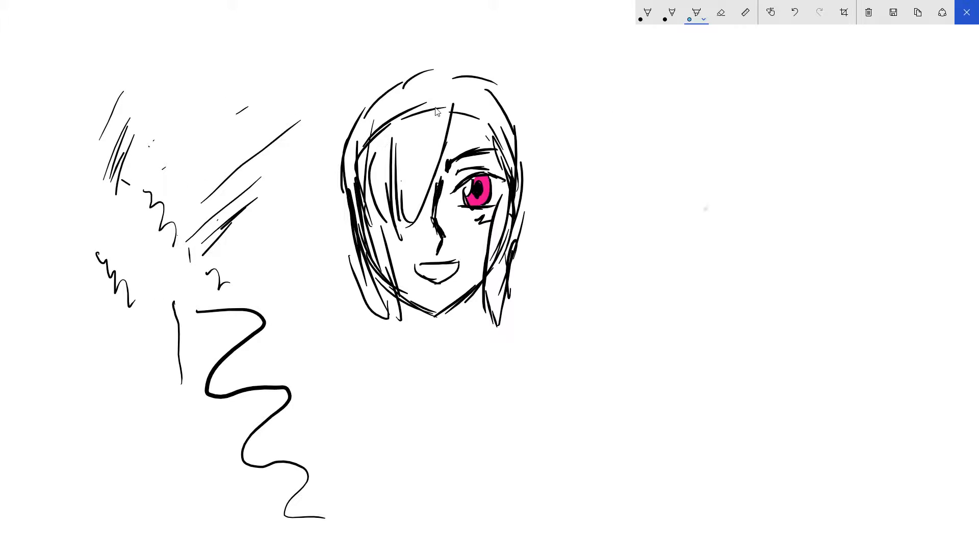
drag(397, 108, 386, 140)
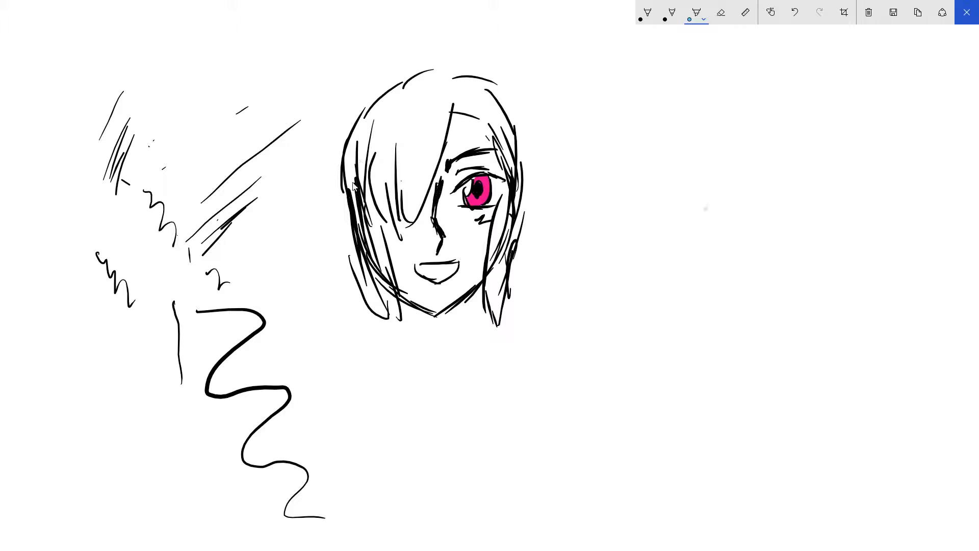
drag(357, 194, 377, 265)
drag(362, 218, 373, 248)
drag(367, 198, 360, 159)
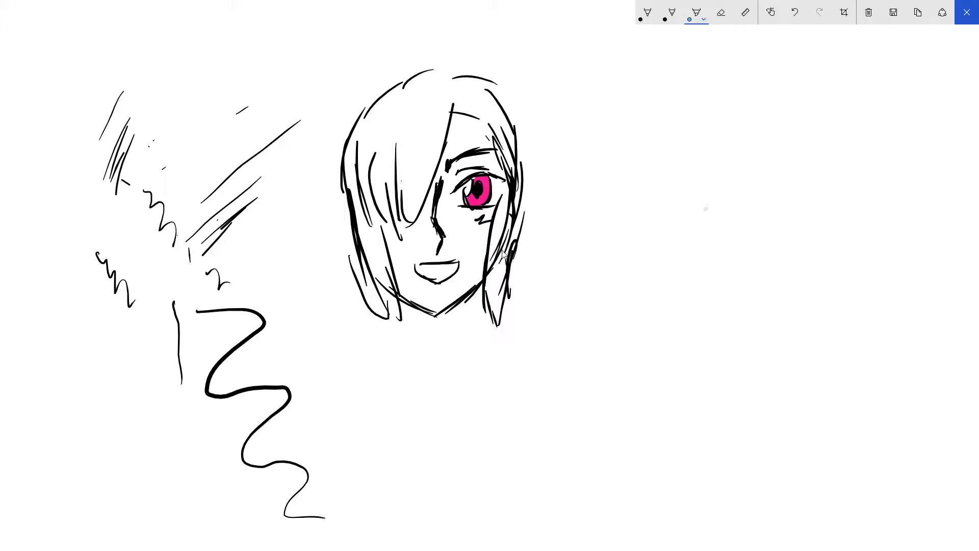
drag(501, 240, 504, 230)
Set the ballpoint pen to white and paint over the stray lines in the first face's side hair and beside the jaw.
click(646, 14)
click(647, 15)
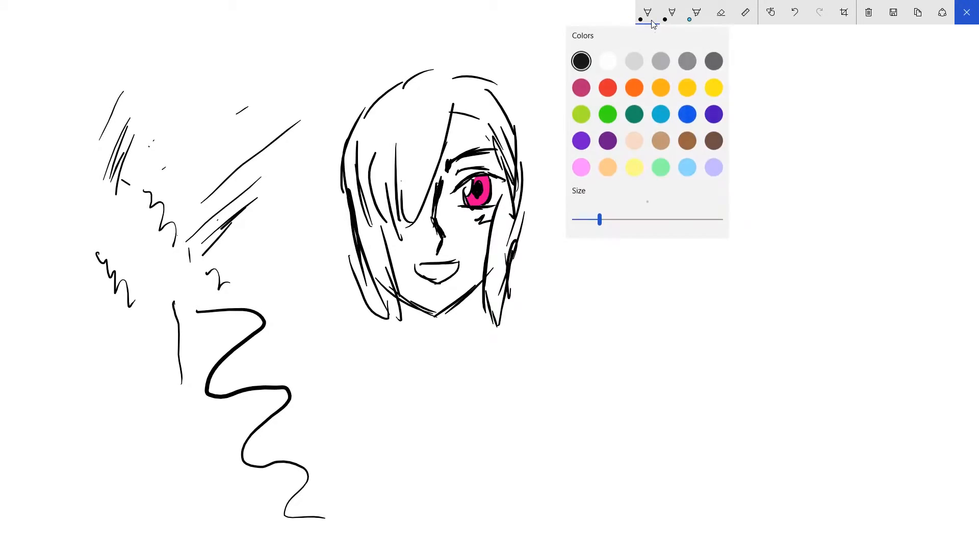
click(609, 62)
mouse_move(503, 145)
mouse_down()
mouse_move(511, 149)
mouse_move(492, 128)
mouse_move(515, 193)
mouse_move(513, 158)
mouse_move(498, 292)
mouse_up()
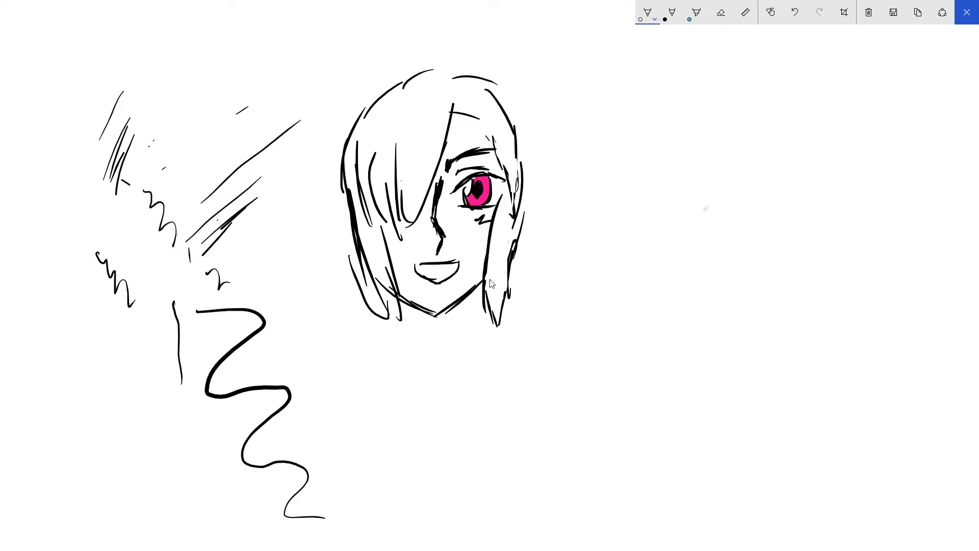
drag(384, 285, 393, 306)
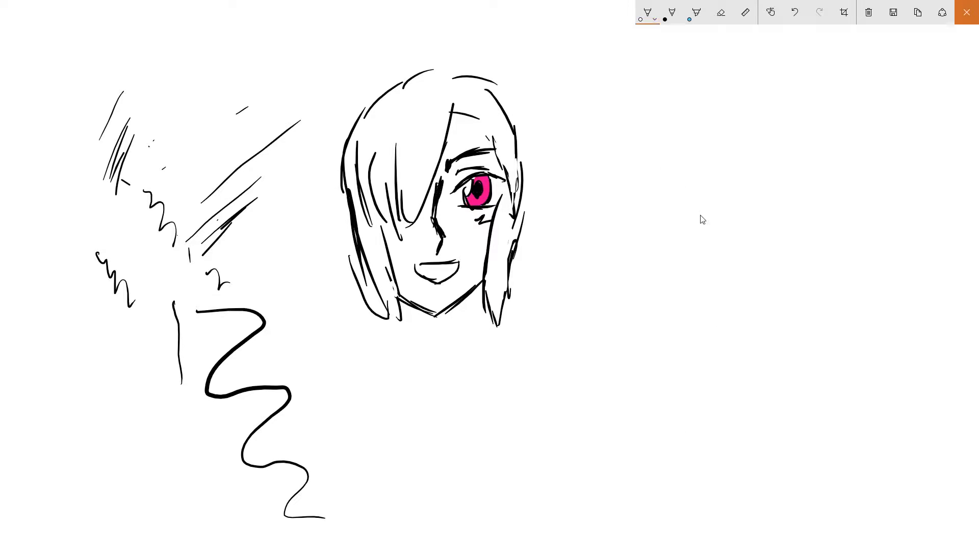
Clear the whole sketch and bring up the ruler on the blank canvas.
click(868, 13)
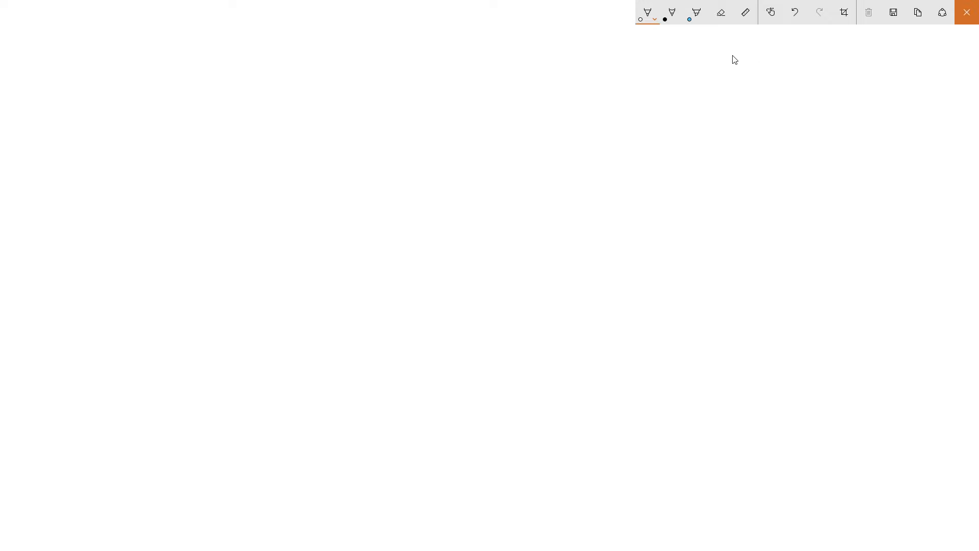
click(745, 12)
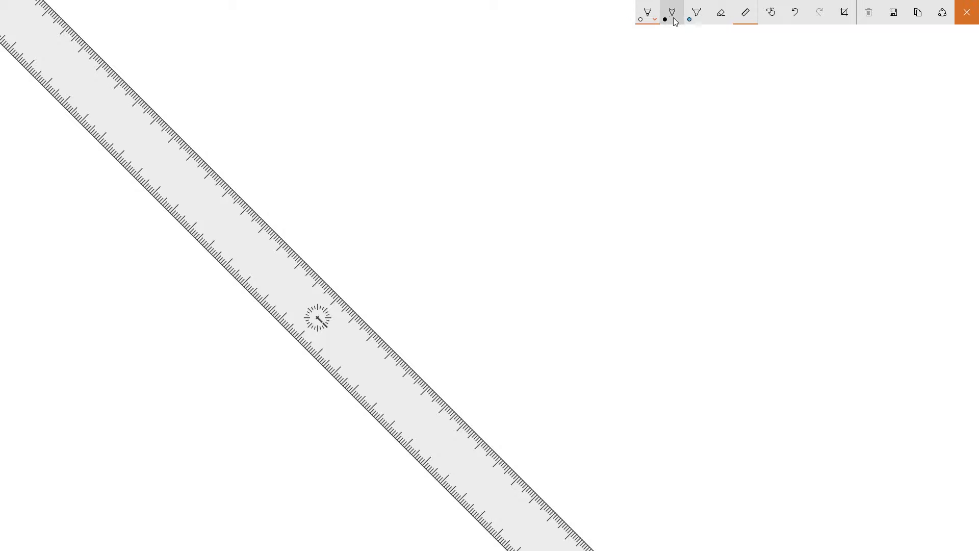